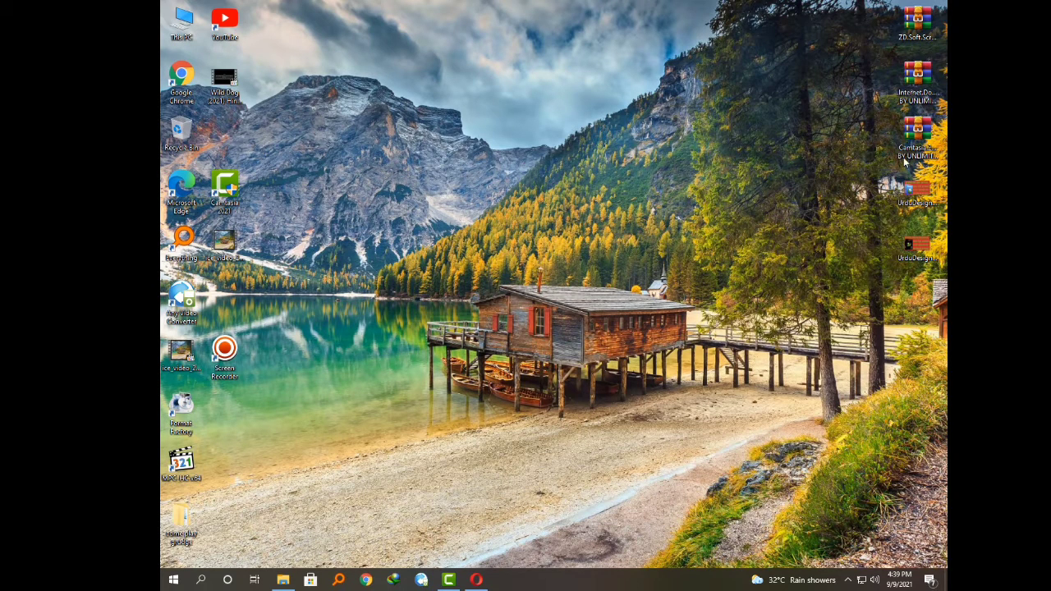
# Extract the Internet.Download.Manager.v6.38.2 archive into its own folder on the desktop, entering the archive password.
pyautogui.moveTo(916, 82); pyautogui.dragTo(572, 139)
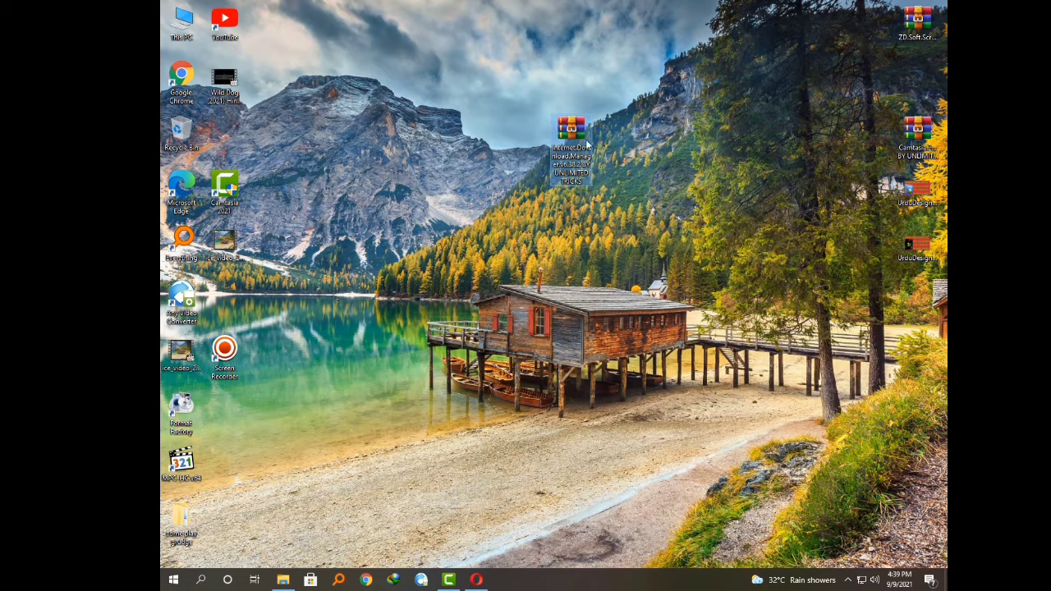
pyautogui.rightClick(587, 145)
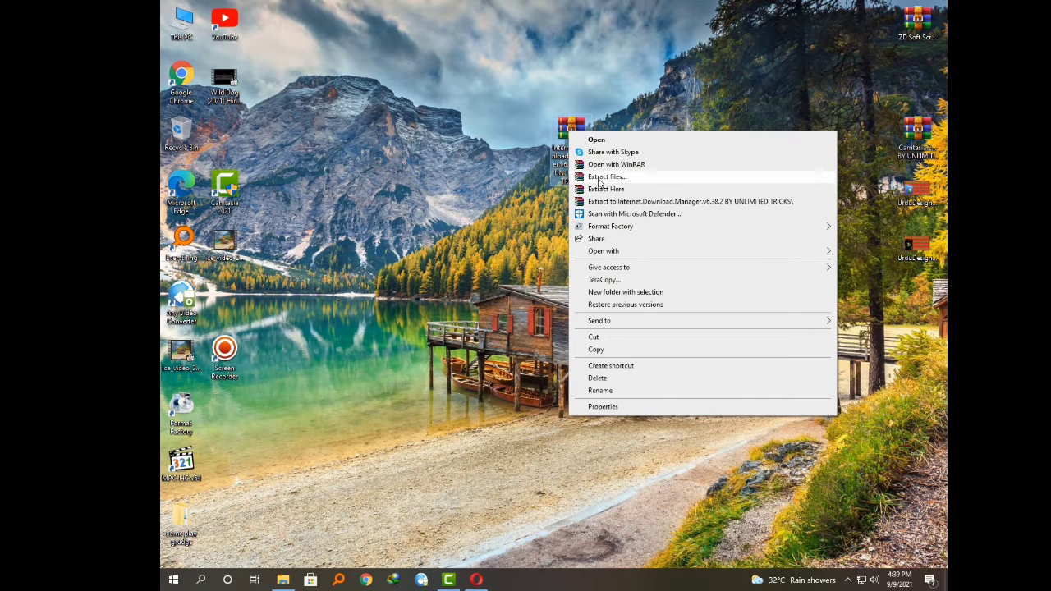
pyautogui.click(598, 180)
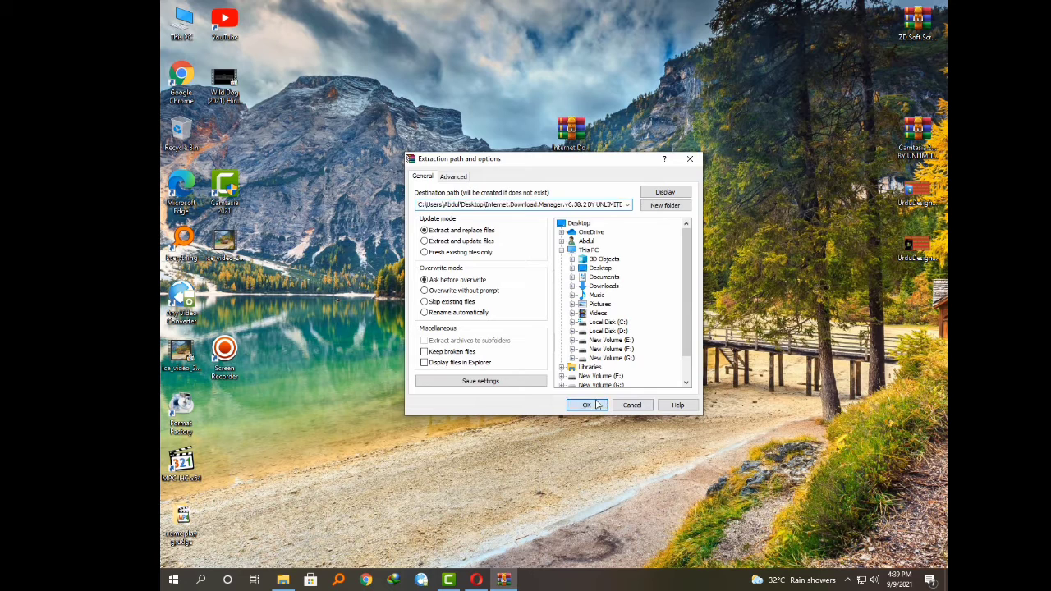
pyautogui.click(586, 405)
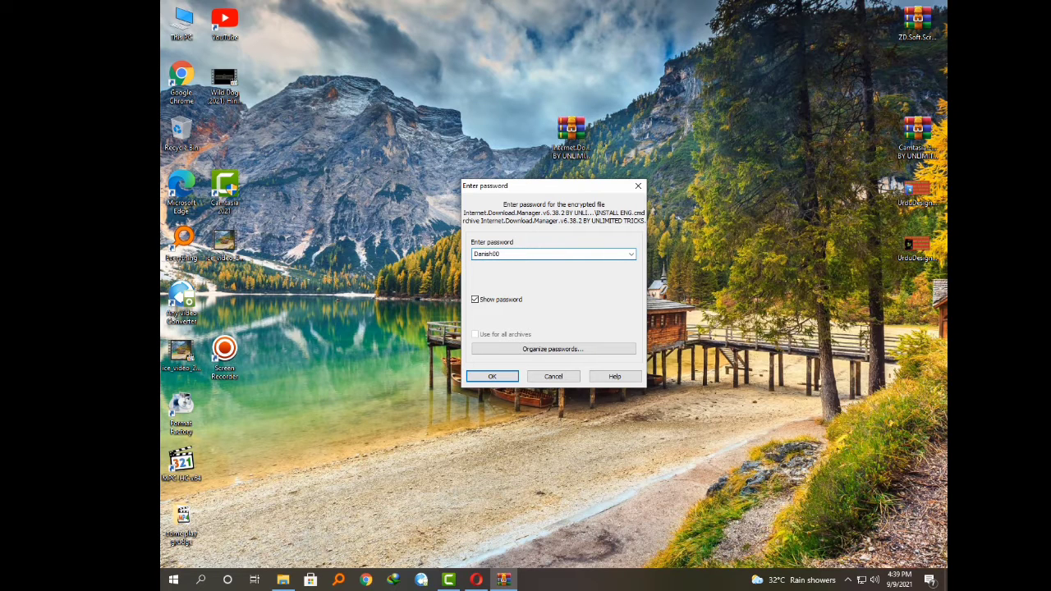
pyautogui.press('Return')
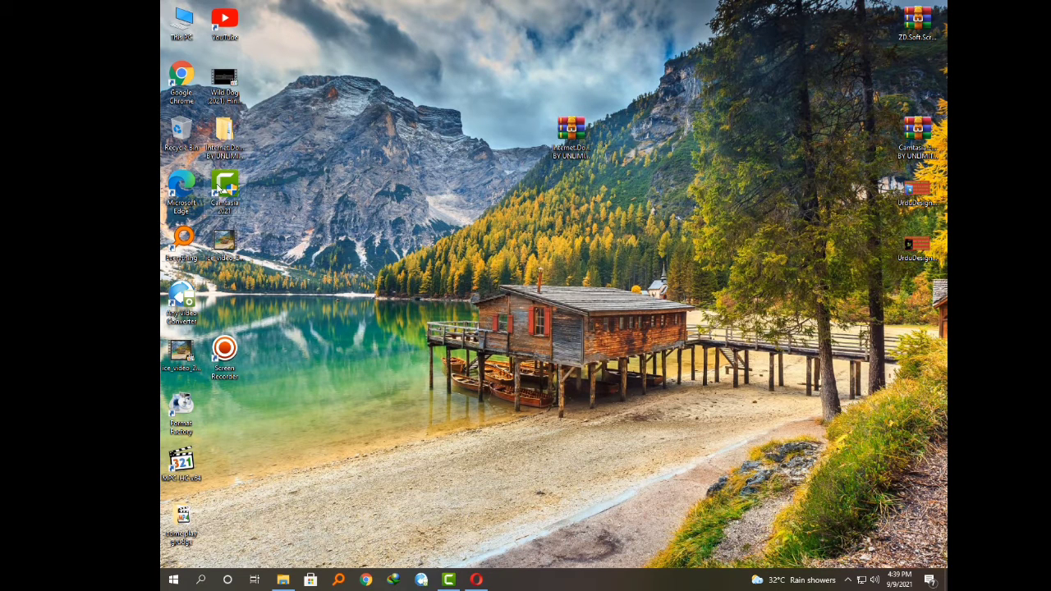
# Open the inner Internet.Download.Manager.v6.38.2 folder of the extracted archive and refresh its file list.
pyautogui.doubleClick(226, 144)
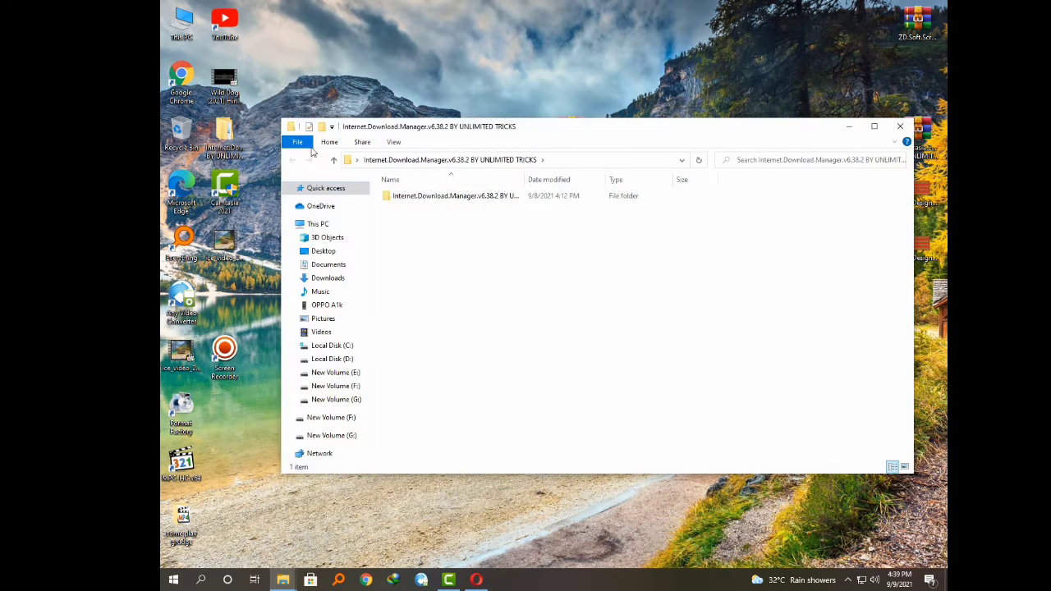
pyautogui.doubleClick(429, 200)
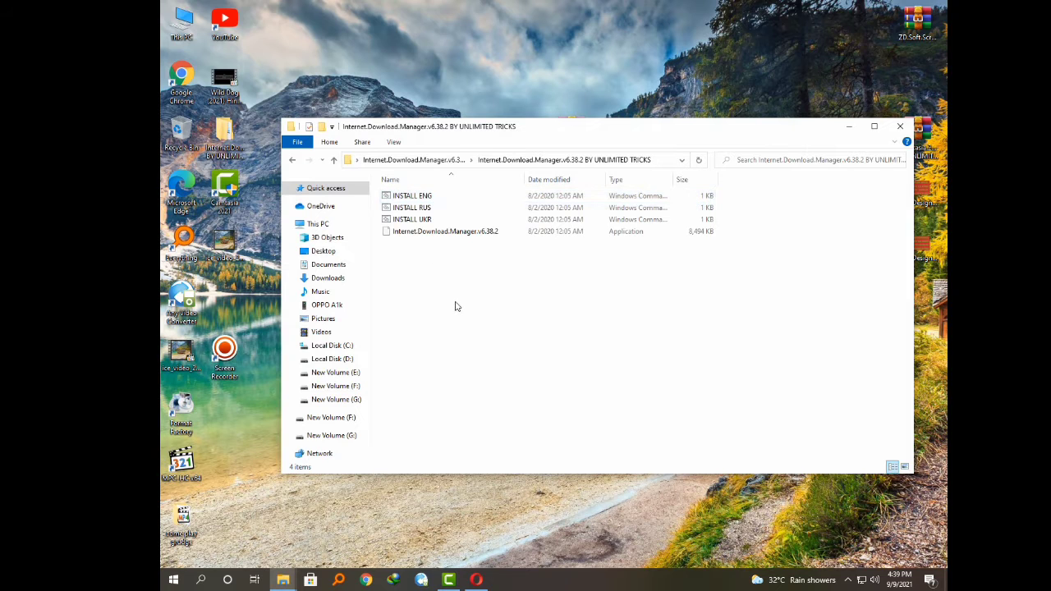
pyautogui.rightClick(430, 286)
pyautogui.click(461, 332)
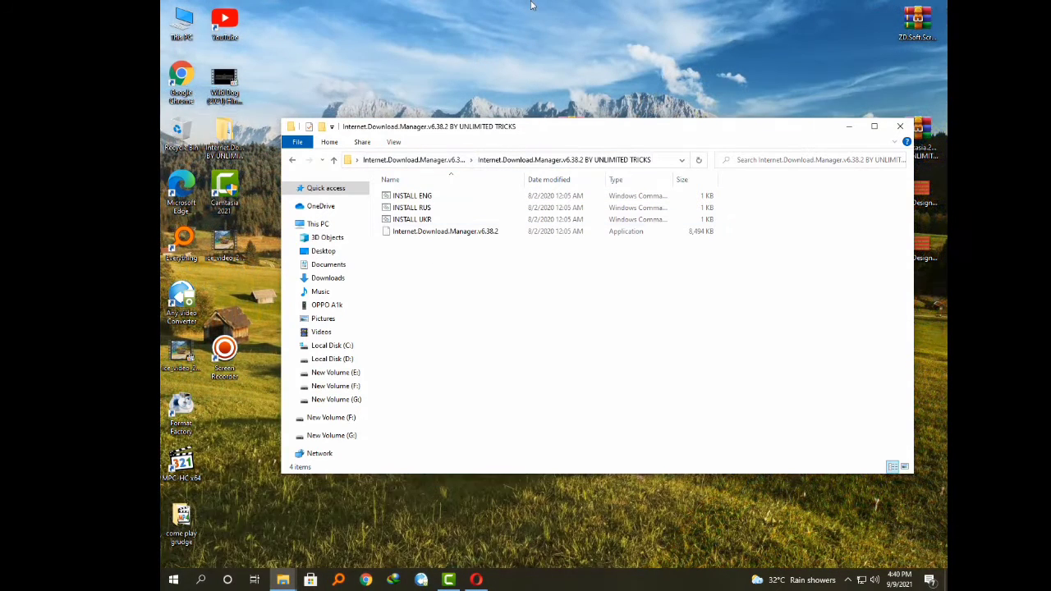
pyautogui.click(576, 11)
pyautogui.rightClick(576, 6)
pyautogui.click(603, 40)
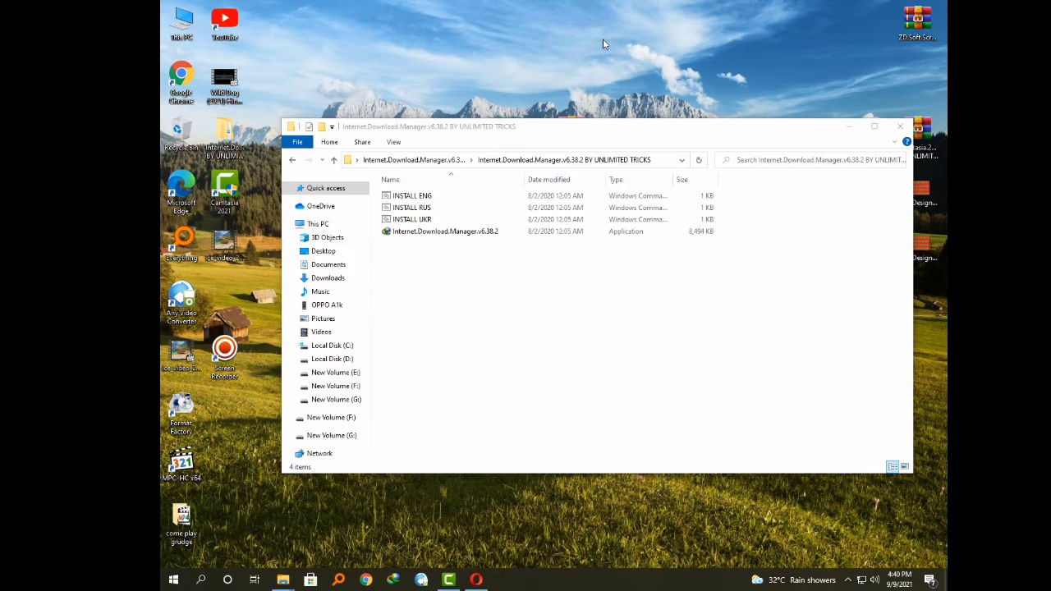
# Run the Internet.Download.Manager.v6.38.2 application as administrator and continue past the RePack features page without installing Yandex.Browser.
pyautogui.click(422, 233)
pyautogui.rightClick(422, 232)
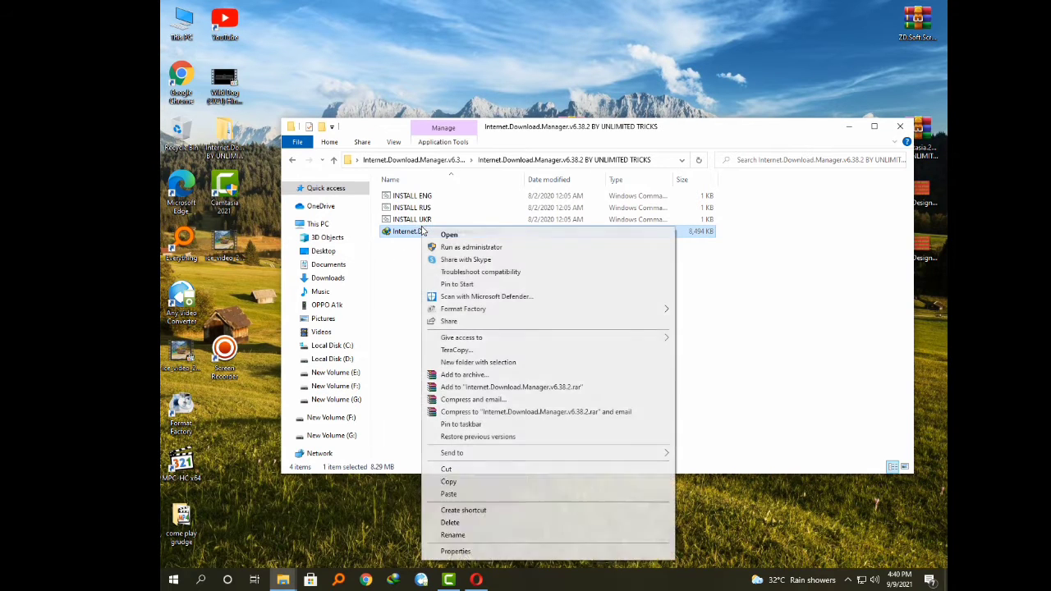
pyautogui.click(460, 248)
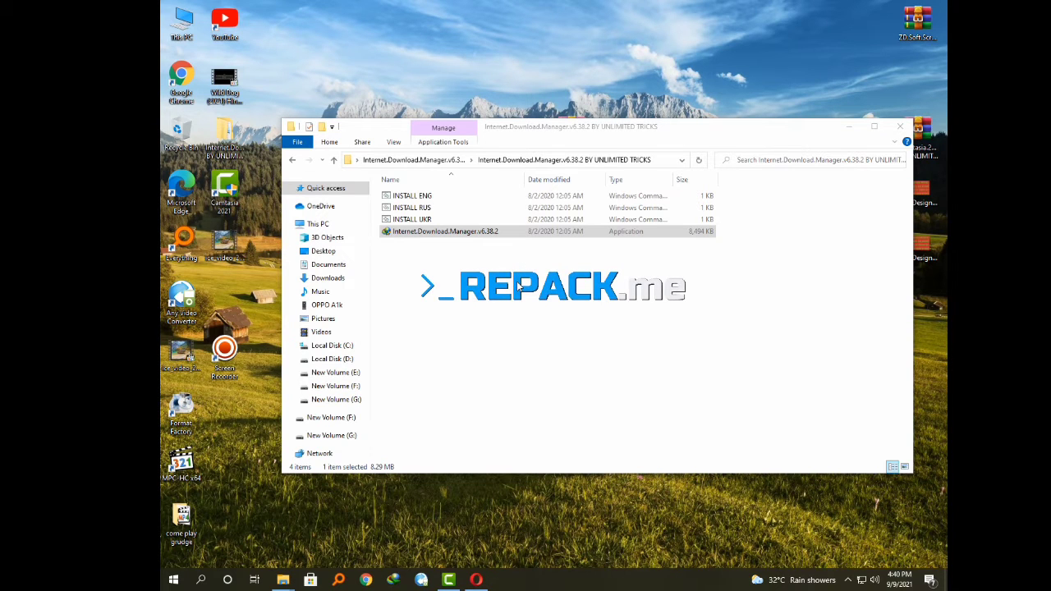
pyautogui.click(556, 316)
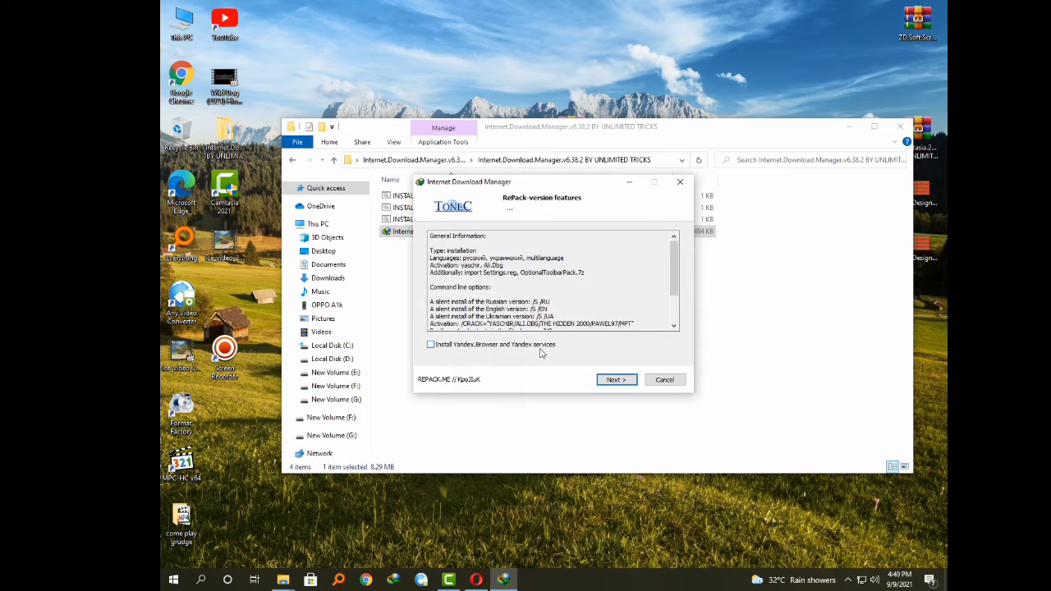
pyautogui.click(618, 378)
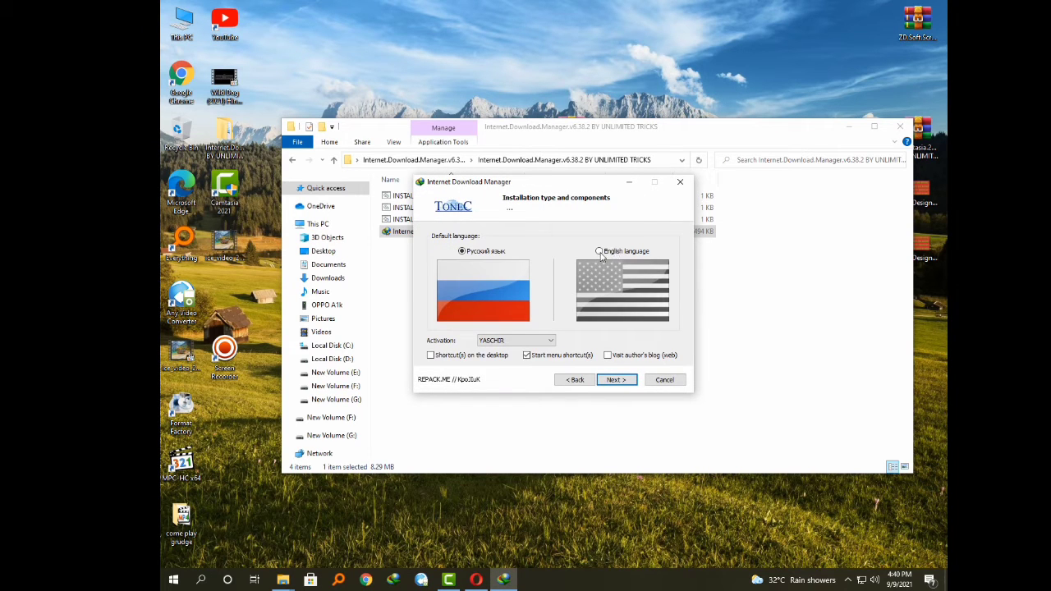
# Install Internet Download Manager in English with YASCHIR activation, a desktop shortcut and no Start menu shortcut, and minimize the folder window.
pyautogui.click(599, 251)
pyautogui.click(432, 356)
pyautogui.click(535, 359)
pyautogui.click(550, 340)
pyautogui.click(545, 342)
pyautogui.click(624, 384)
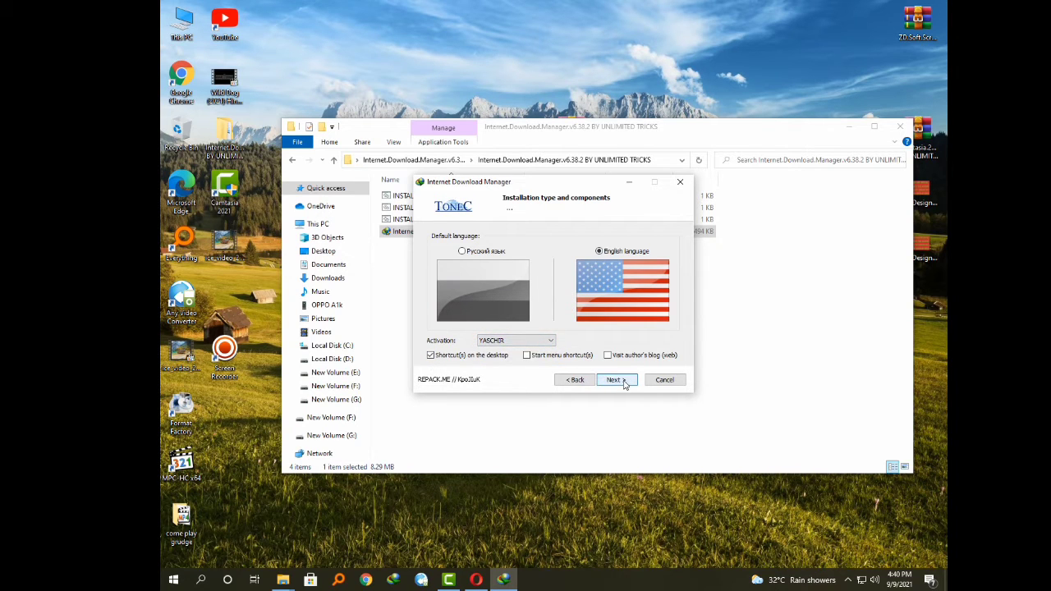
pyautogui.click(622, 381)
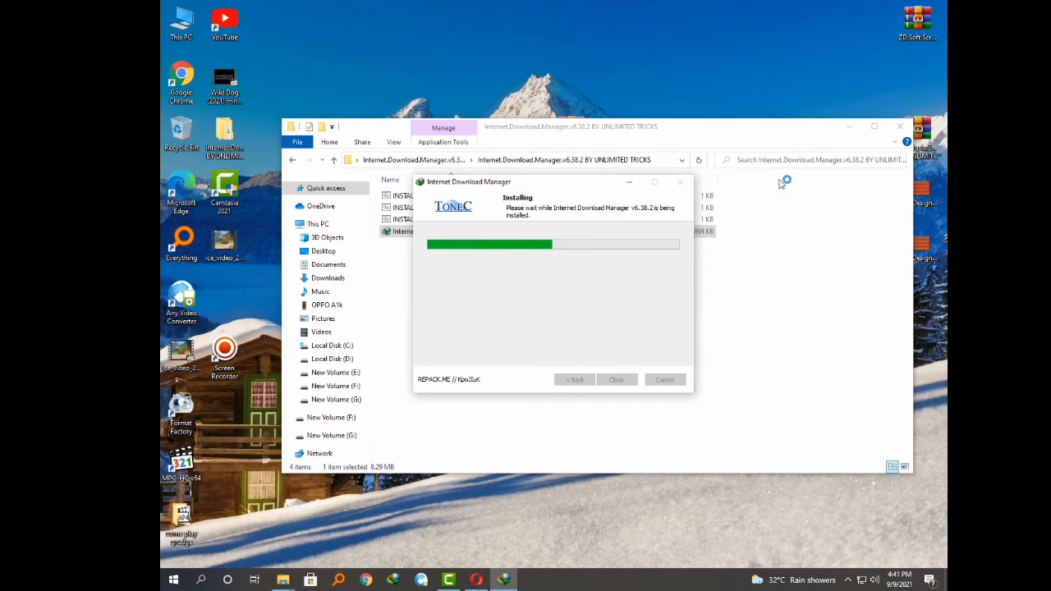
pyautogui.click(851, 127)
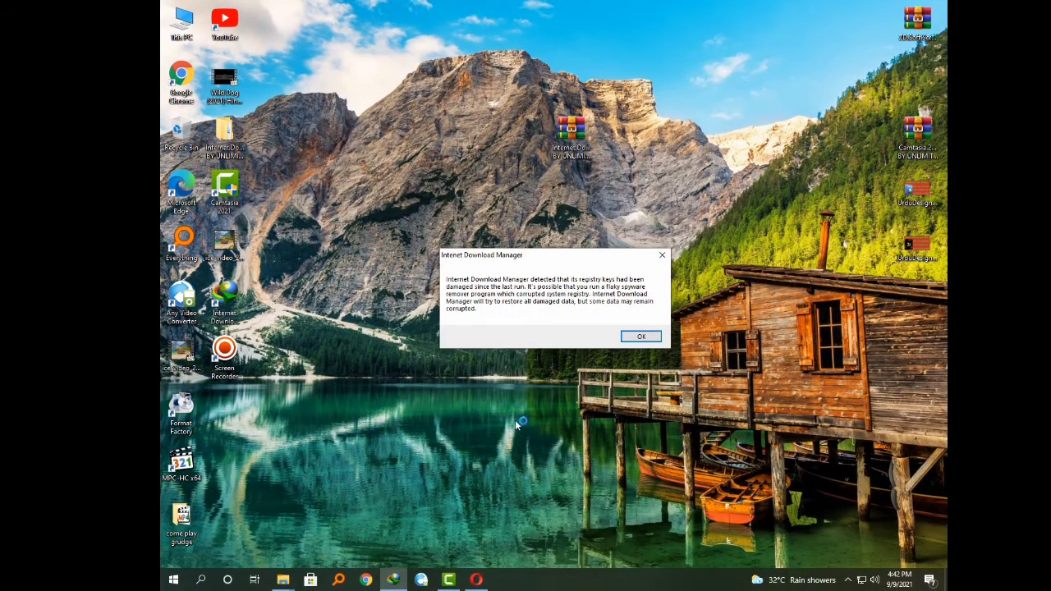
# Dismiss the damaged registry keys and Microsoft Edge integration notices, and close the Microsoft Store window.
pyautogui.click(651, 338)
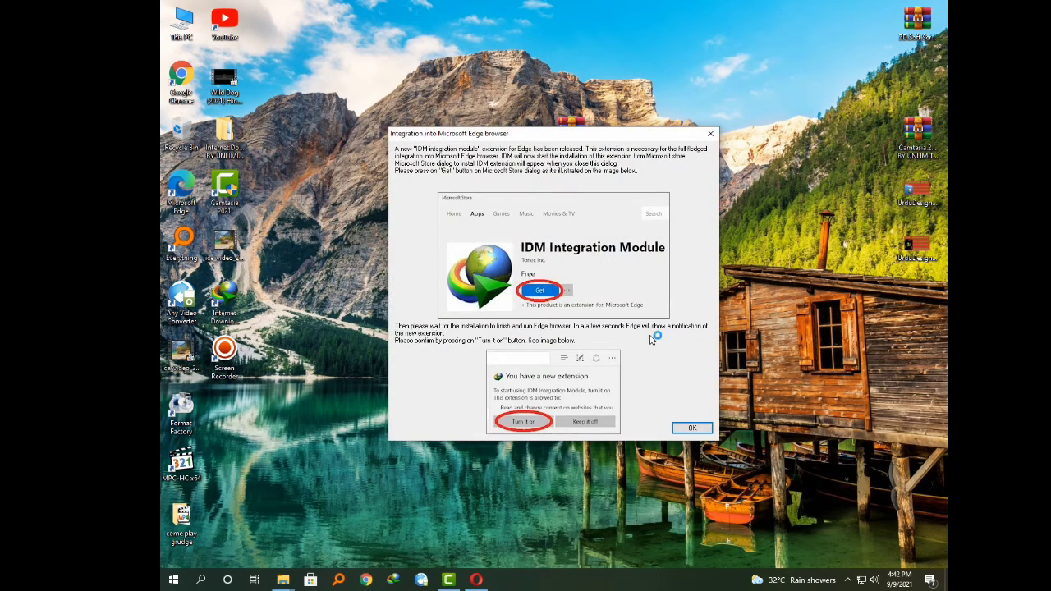
pyautogui.click(693, 429)
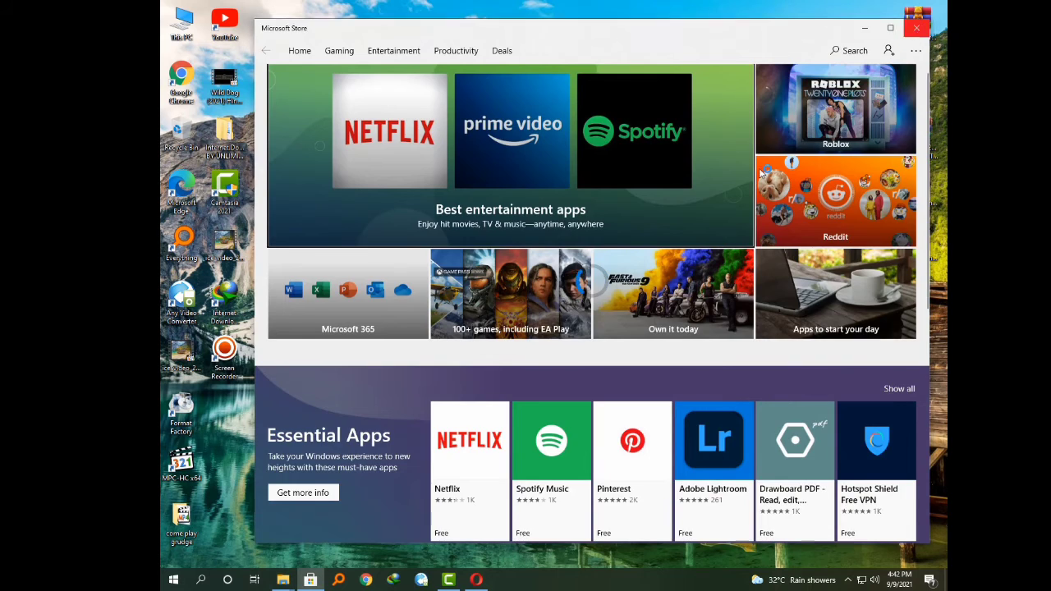
pyautogui.click(915, 29)
pyautogui.rightClick(528, 240)
pyautogui.click(552, 271)
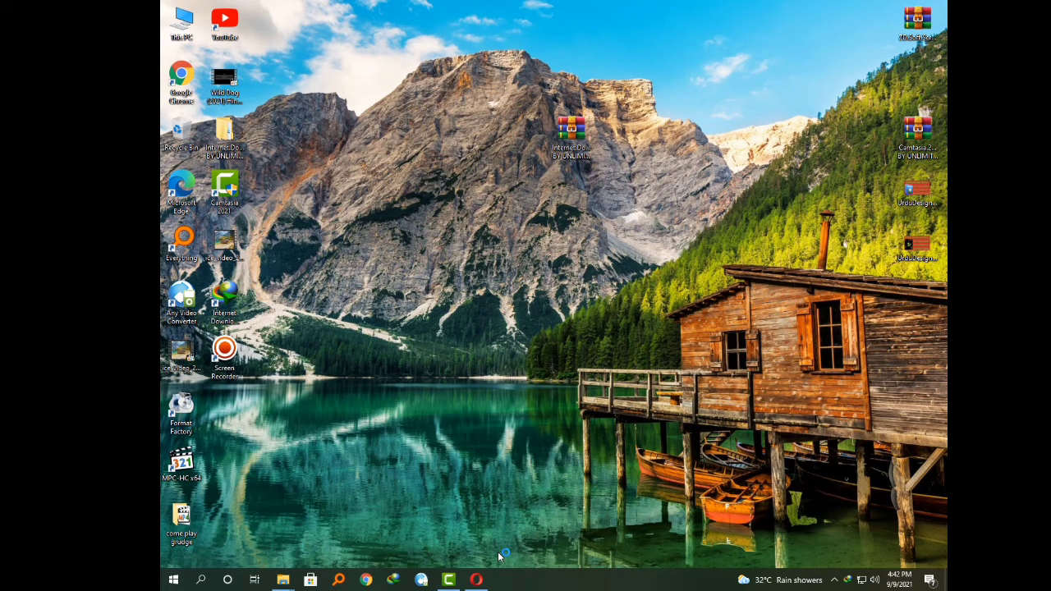
# Open Internet Download Manager from the desktop, check the version and licence details in About IDM, and close the program.
pyautogui.rightClick(222, 295)
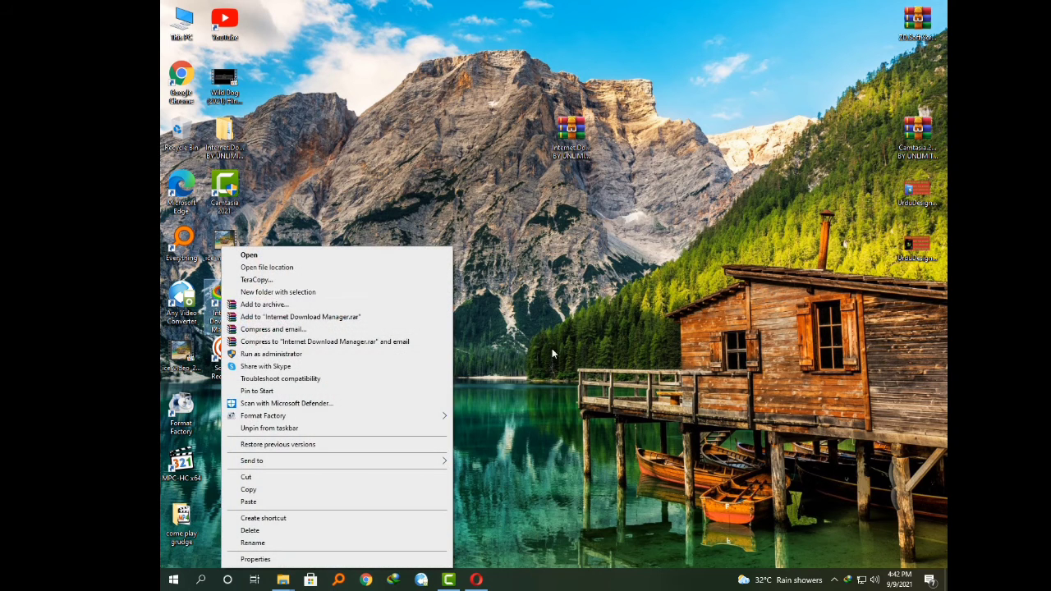
pyautogui.press('Escape')
pyautogui.doubleClick(228, 297)
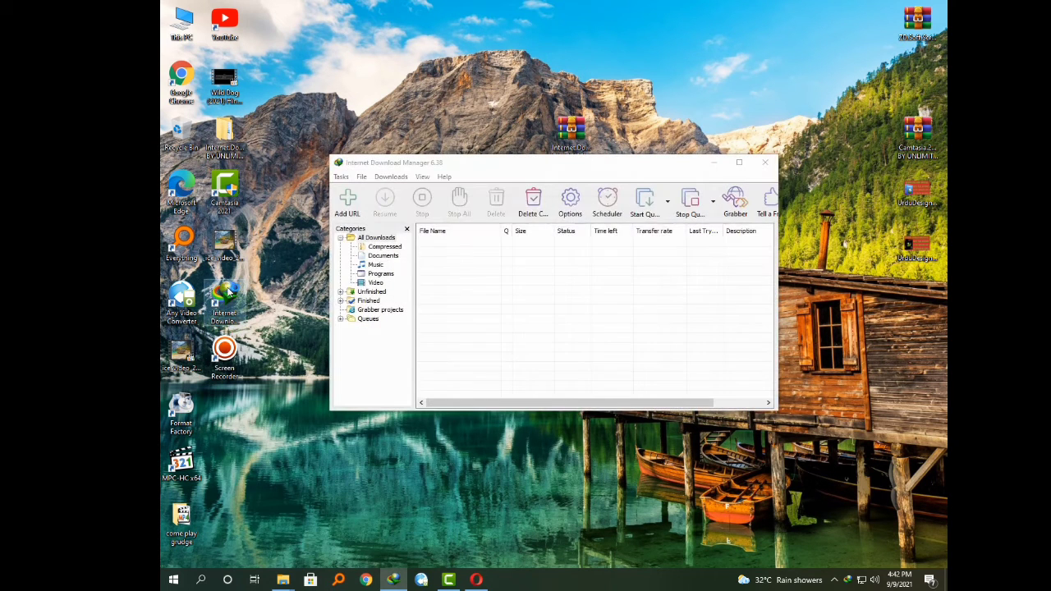
pyautogui.click(628, 354)
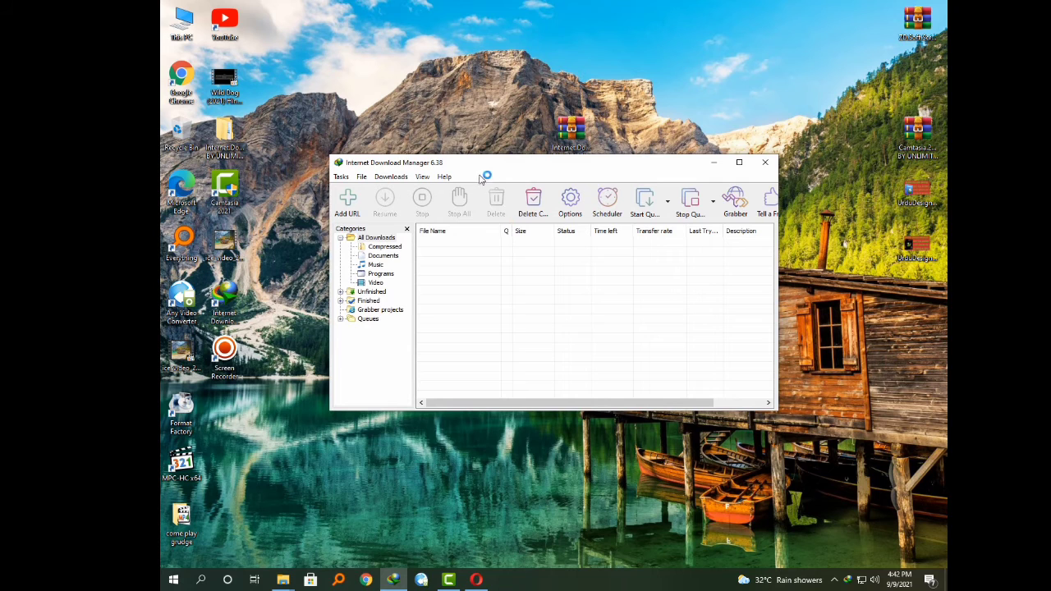
pyautogui.click(444, 176)
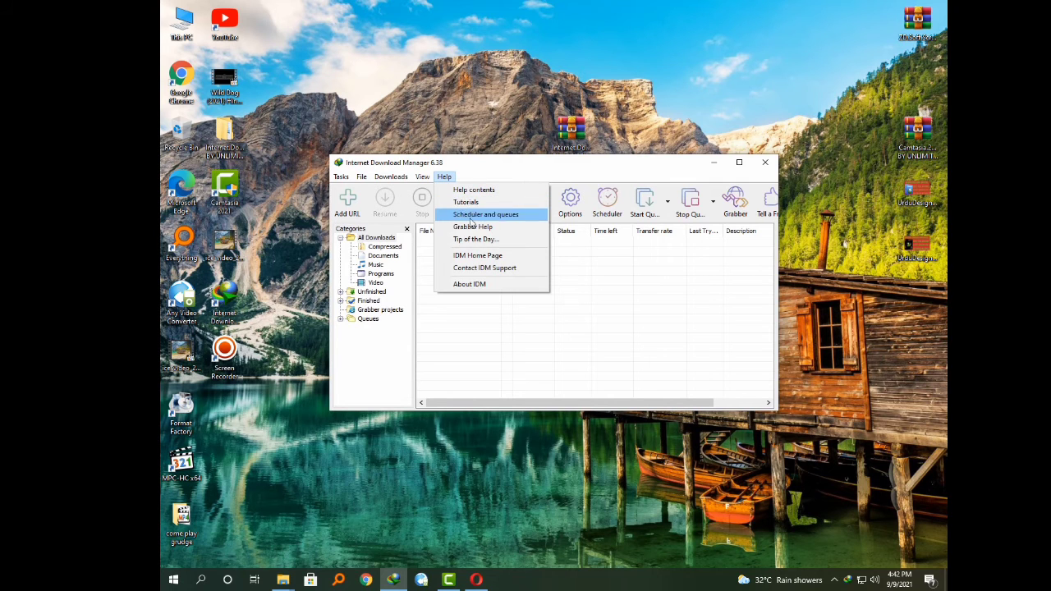
pyautogui.click(483, 285)
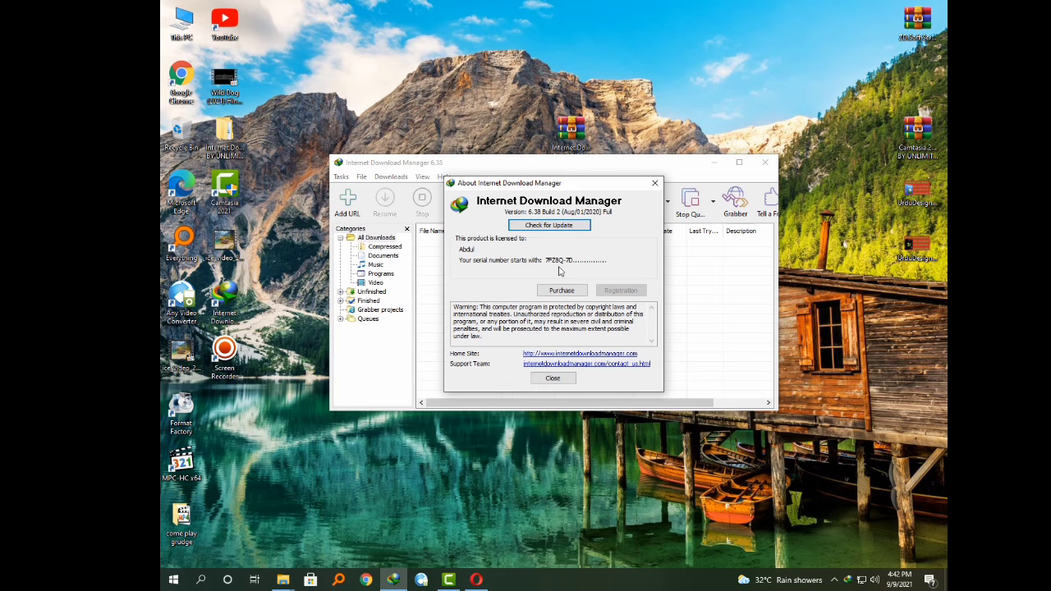
pyautogui.click(552, 378)
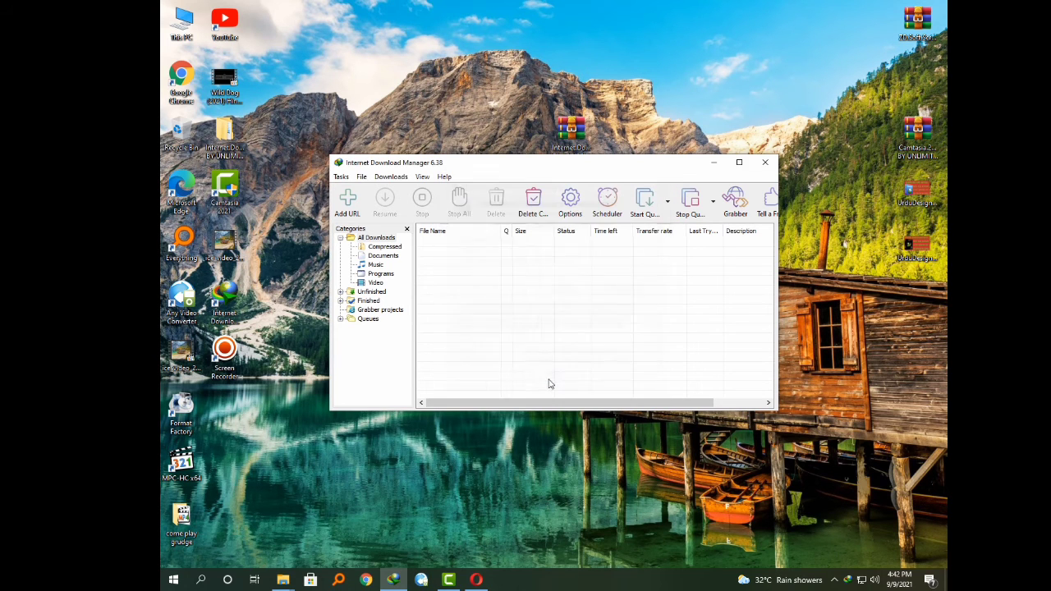
pyautogui.click(766, 163)
pyautogui.rightClick(646, 188)
pyautogui.click(675, 220)
pyautogui.rightClick(678, 214)
pyautogui.click(694, 248)
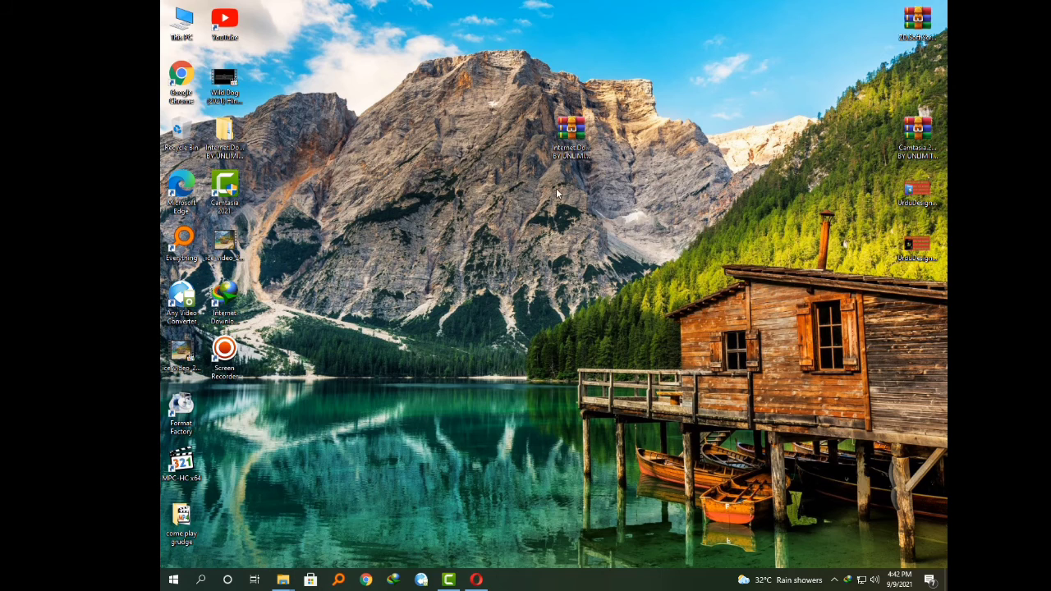
pyautogui.click(835, 580)
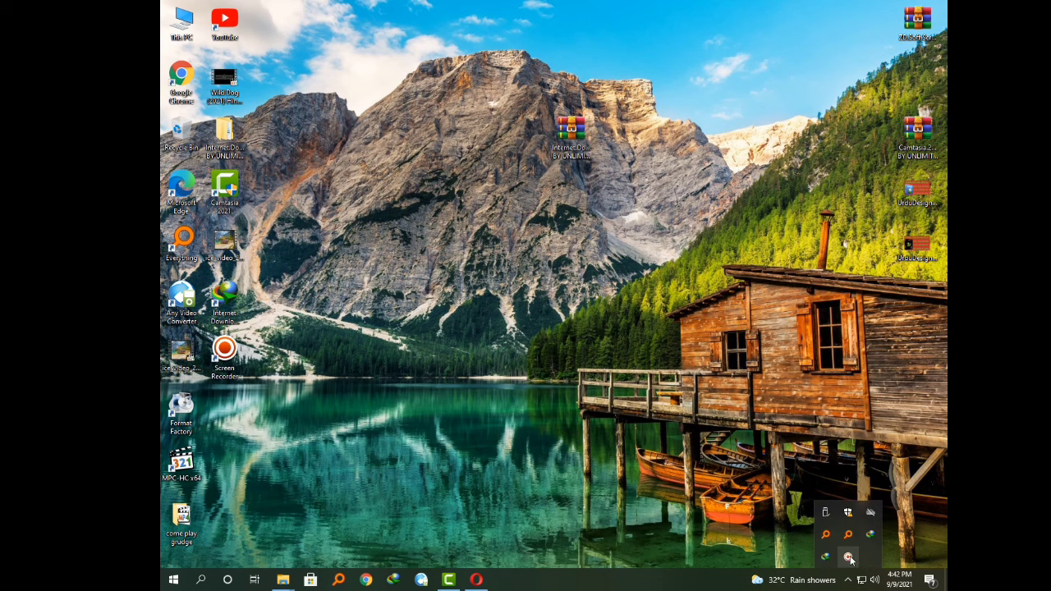
pyautogui.click(548, 461)
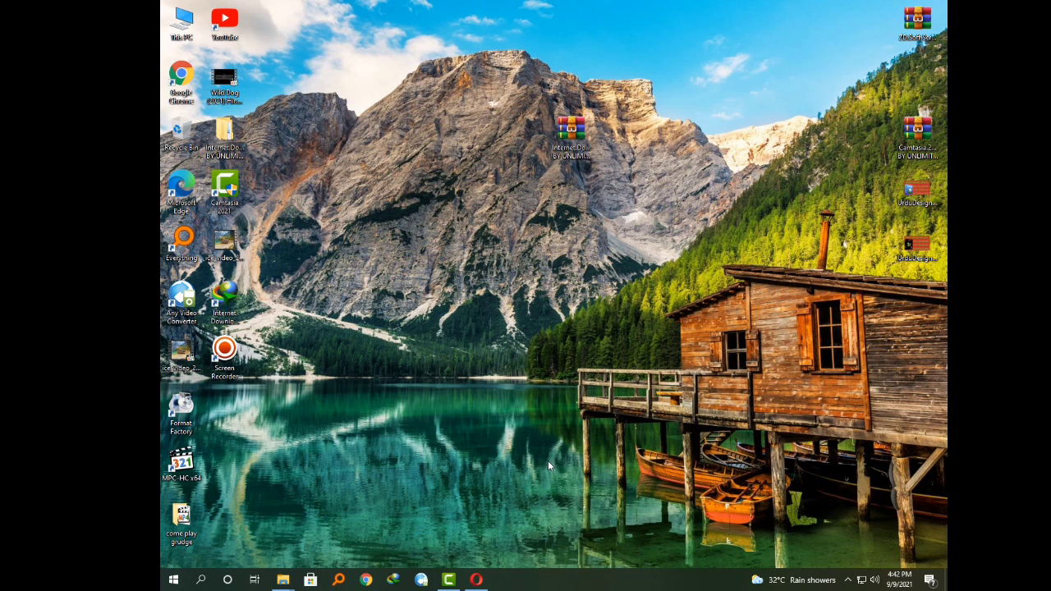